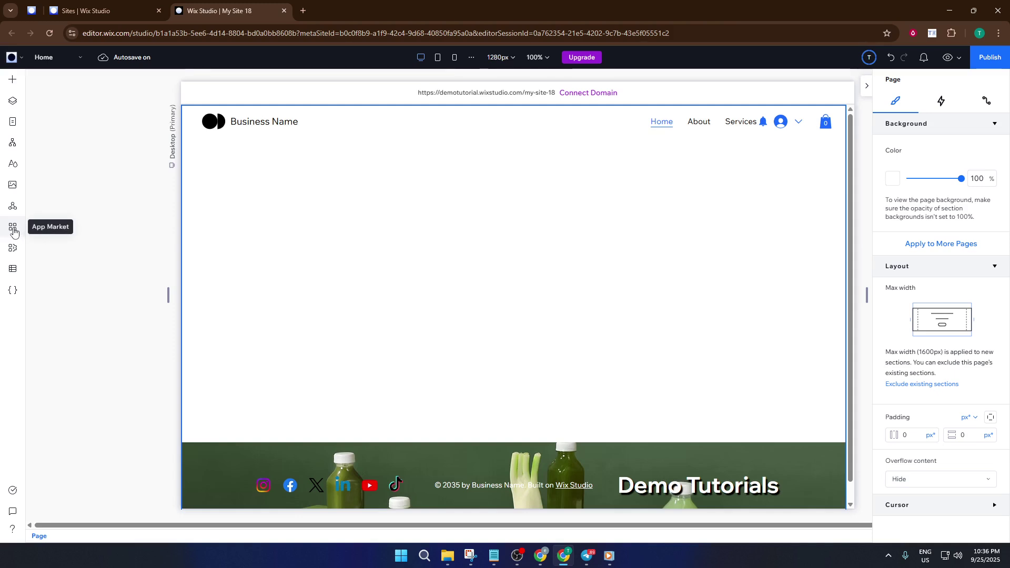
Step: Search the App Market for "wix FAQ" and install the Wix FAQ app on the site
{"action": "left_click", "coordinate": [13, 227]}
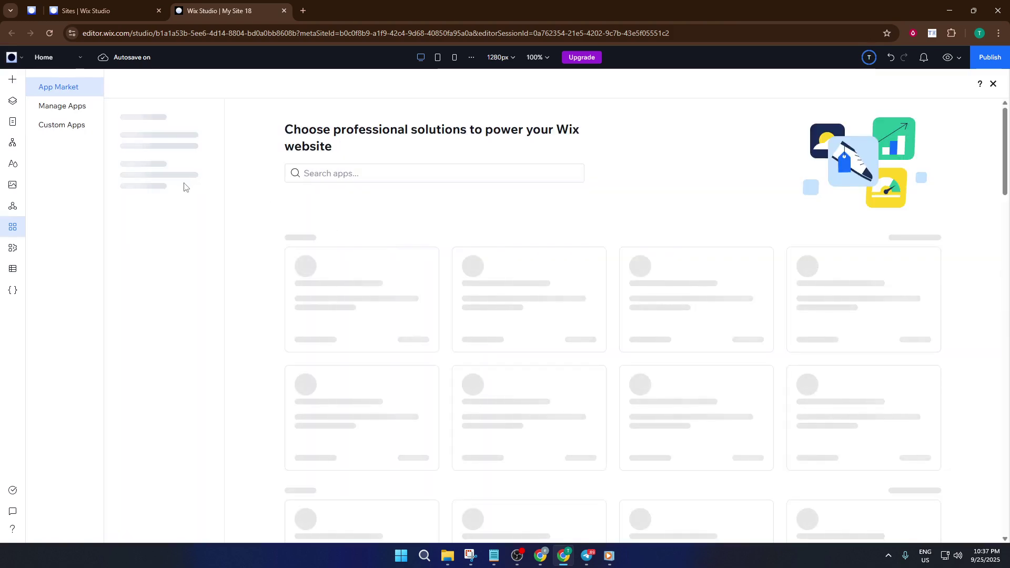
{"action": "left_click", "coordinate": [374, 177]}
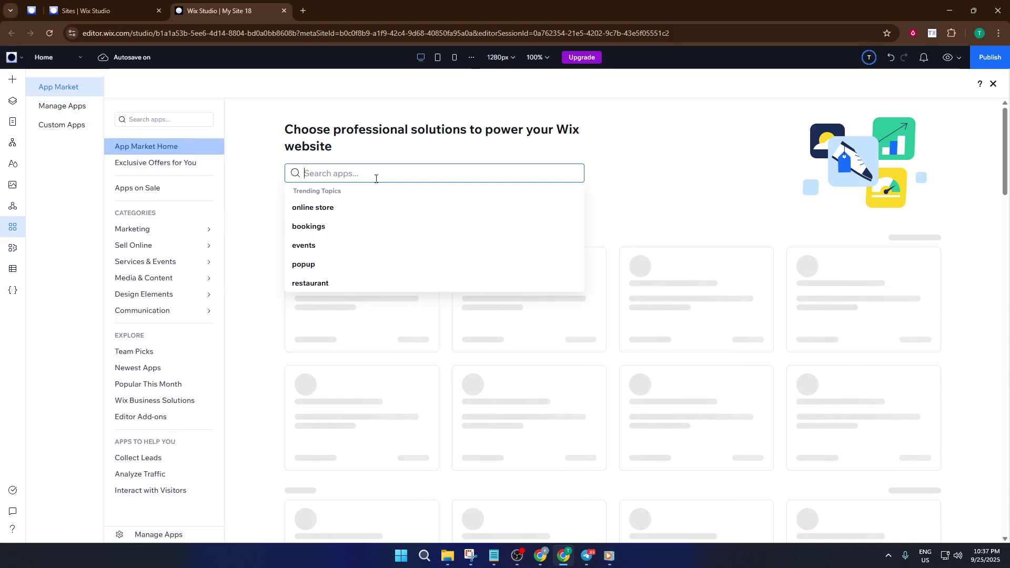
{"action": "type", "text": "wix "}
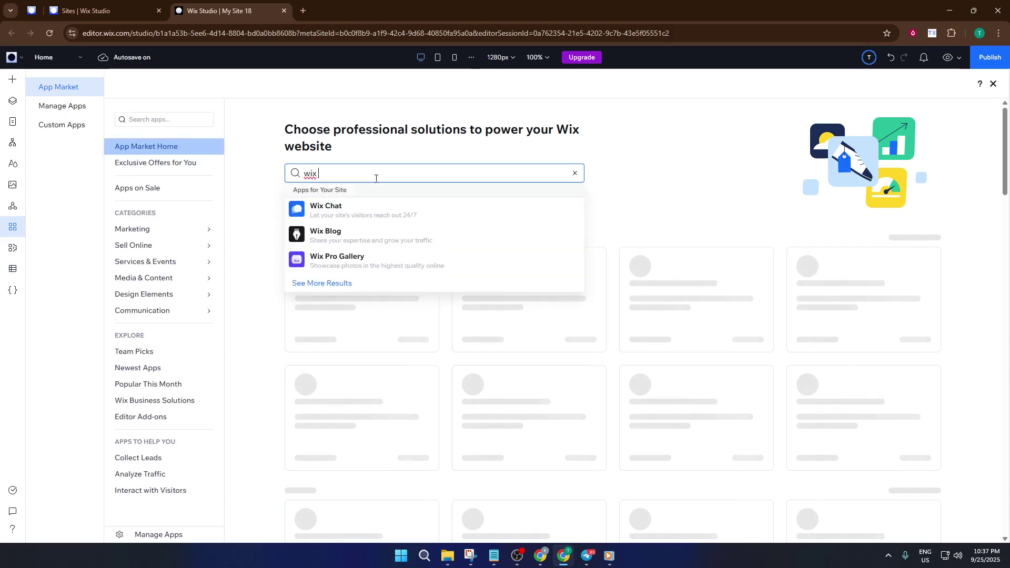
{"action": "type", "text": "FAQ"}
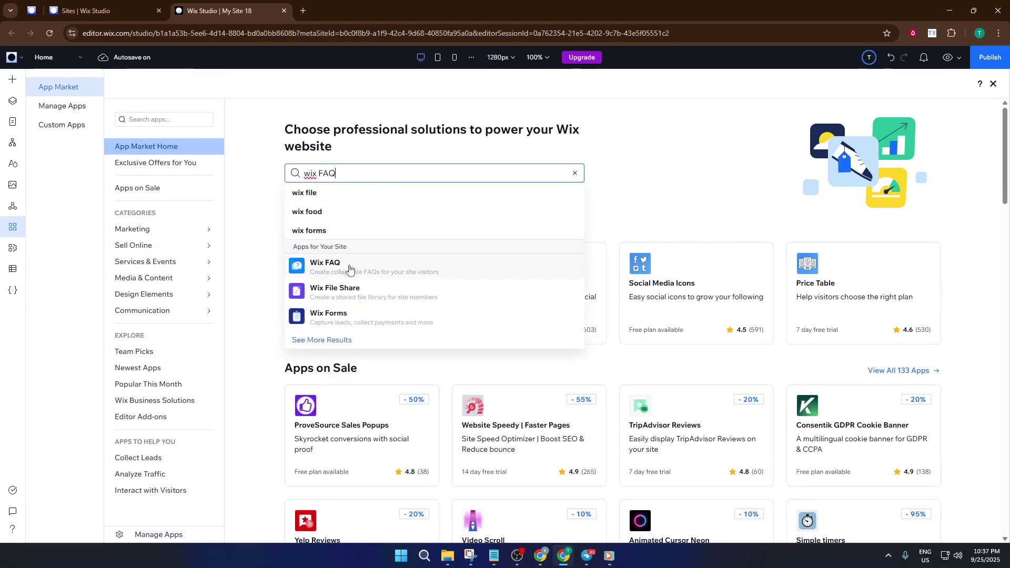
{"action": "left_click", "coordinate": [351, 268]}
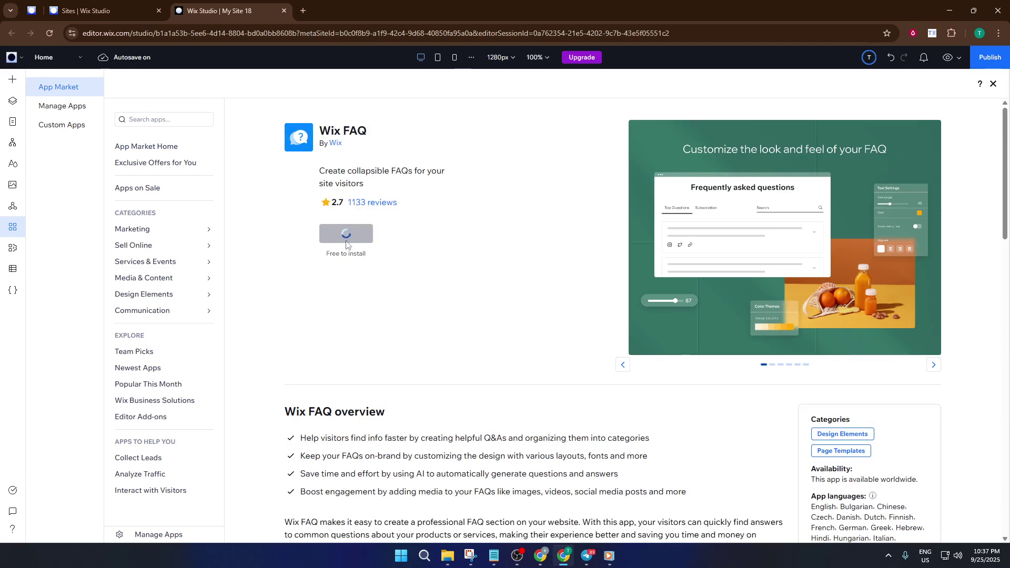
{"action": "left_click", "coordinate": [346, 236]}
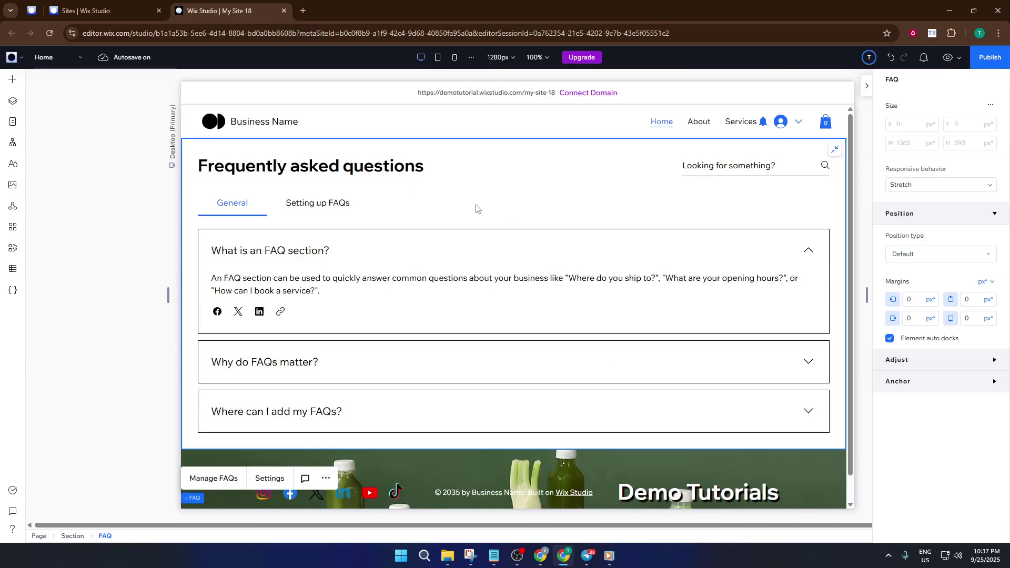
Step: Look over the Frequently asked questions section on the Home page and open its FAQ management
{"action": "scroll", "coordinate": [476, 209], "scroll_direction": "down", "scroll_amount": 1}
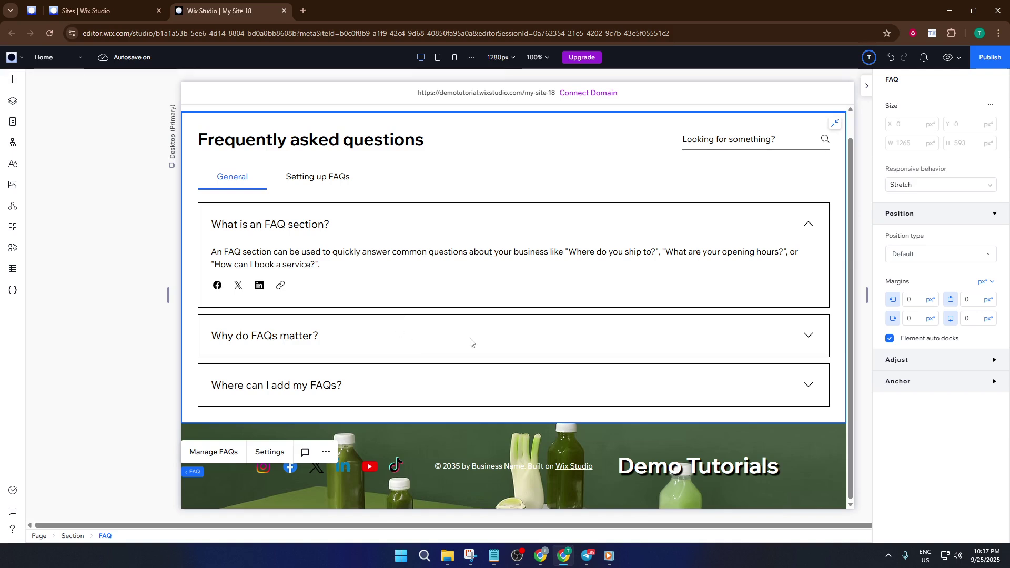
{"action": "scroll", "coordinate": [327, 349], "scroll_direction": "up", "scroll_amount": 1}
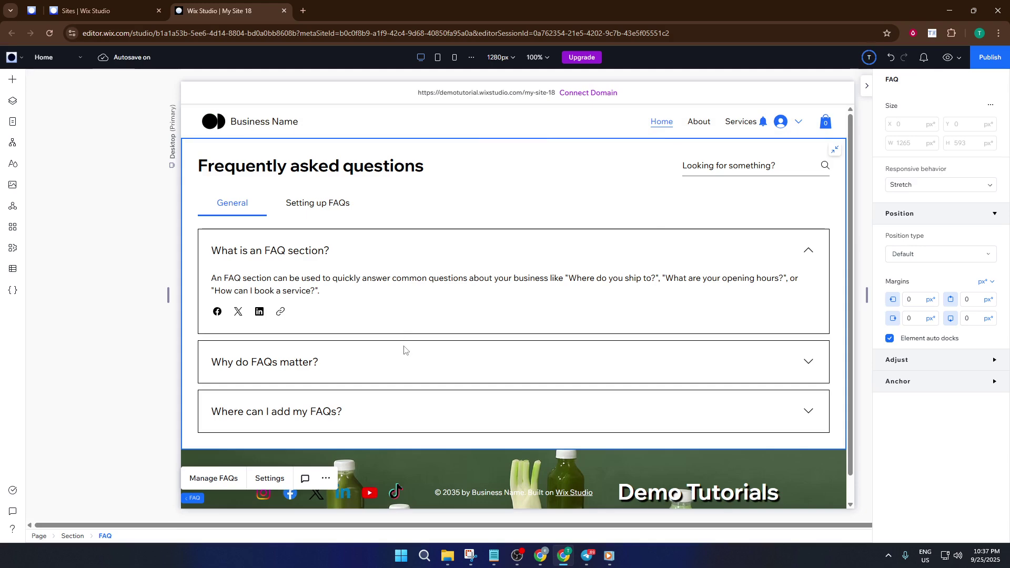
{"action": "scroll", "coordinate": [525, 311], "scroll_direction": "down", "scroll_amount": 1}
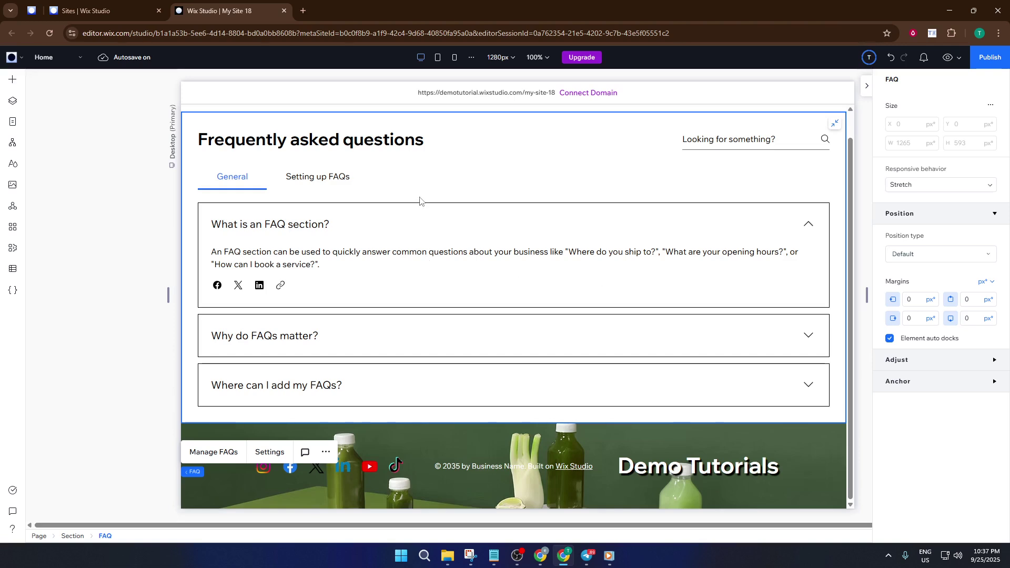
{"action": "left_click", "coordinate": [225, 453]}
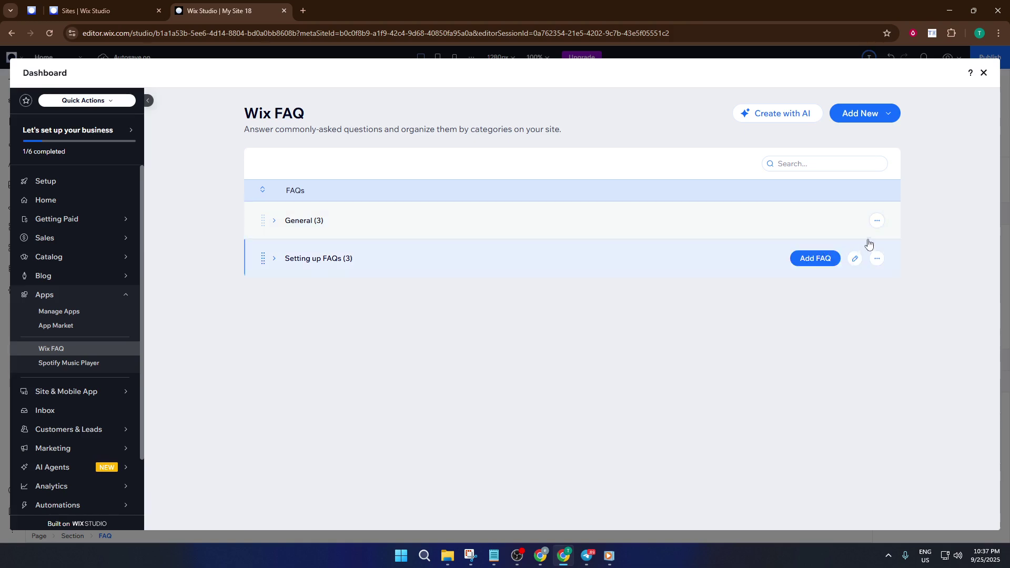
Step: Delete the default FAQ categories General and Setting up FAQs, including all their questions
{"action": "left_click", "coordinate": [877, 220]}
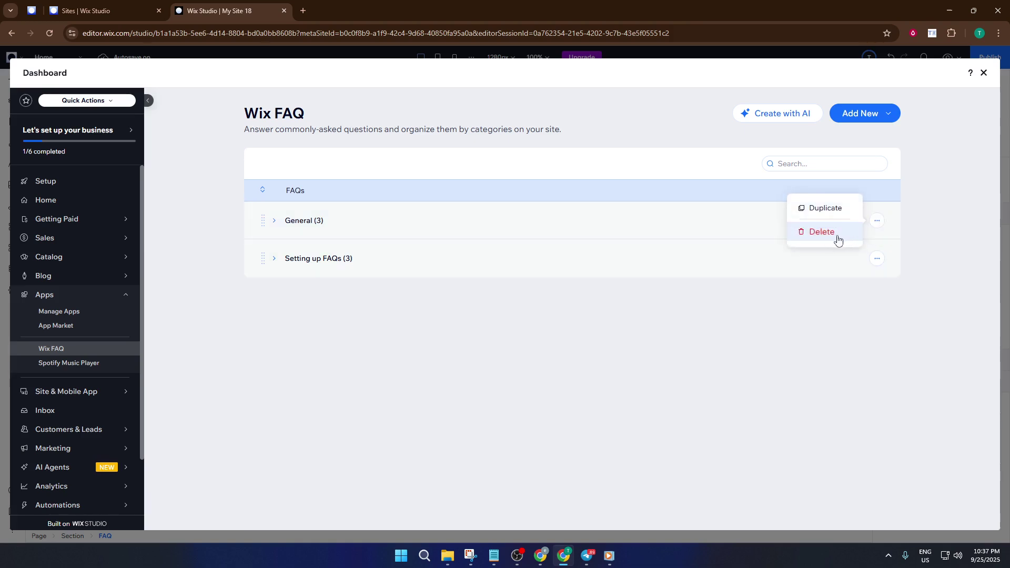
{"action": "left_click", "coordinate": [837, 237]}
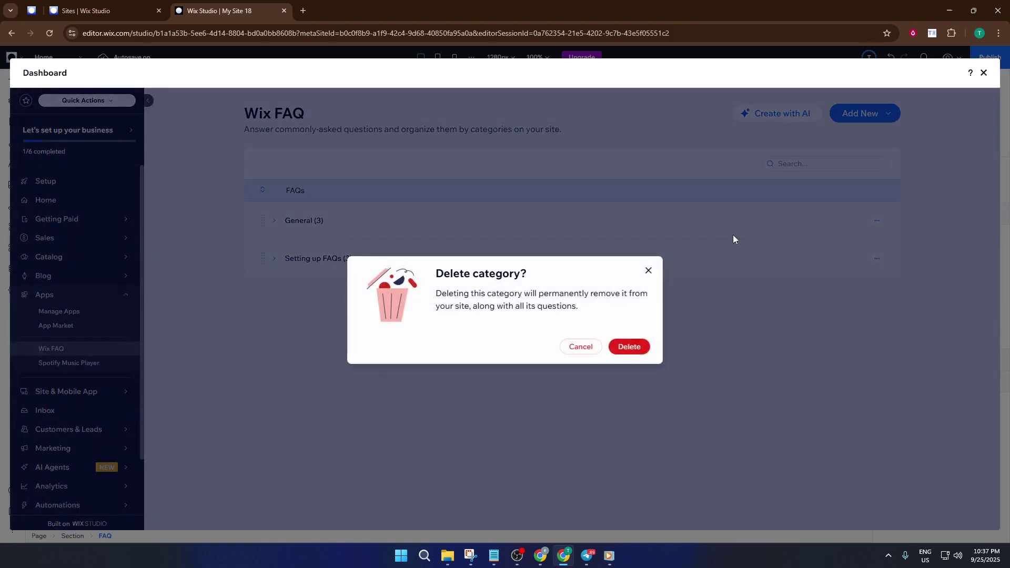
{"action": "left_click", "coordinate": [629, 347]}
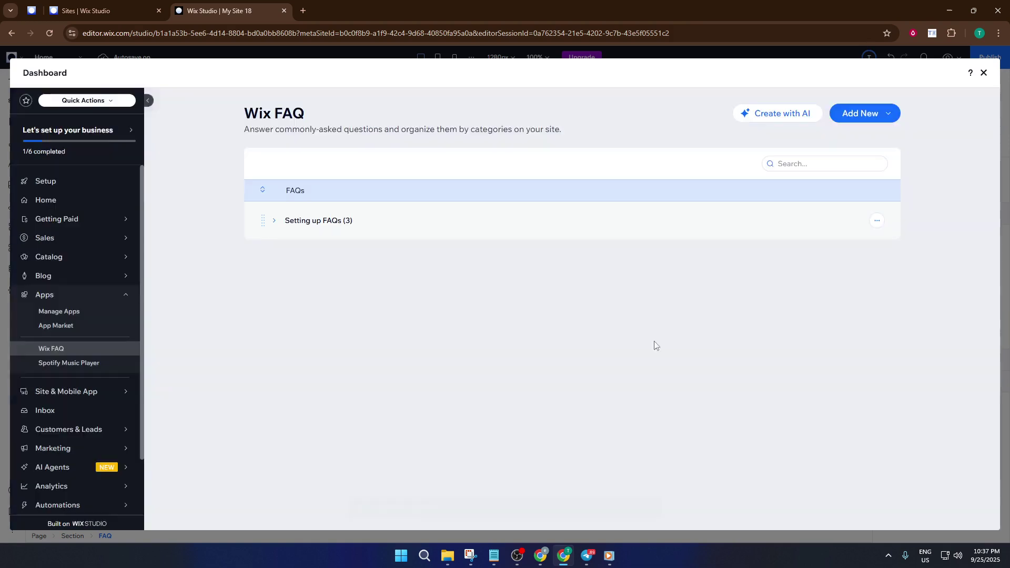
{"action": "left_click", "coordinate": [877, 220]}
{"action": "left_click", "coordinate": [836, 238]}
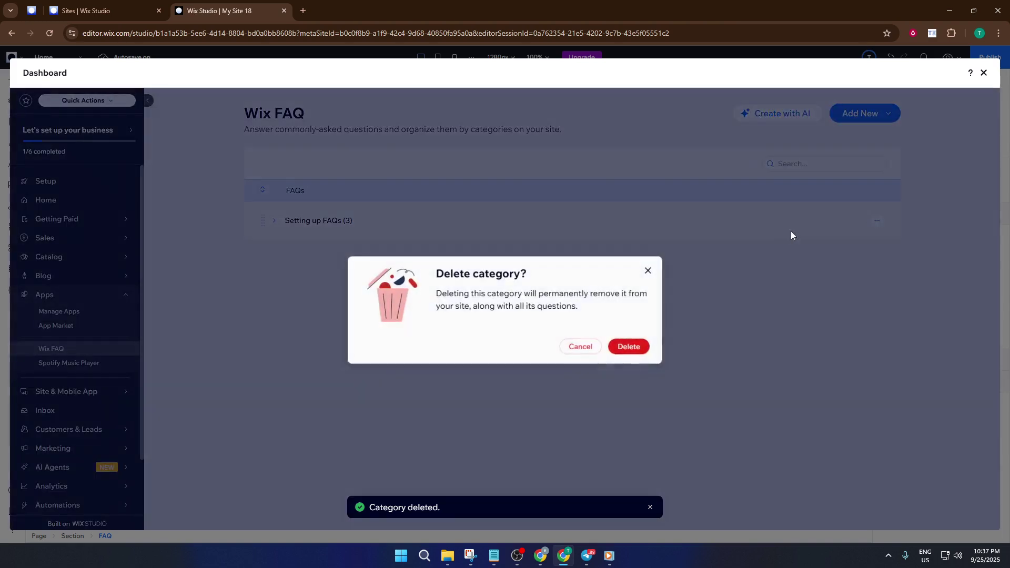
{"action": "left_click", "coordinate": [635, 346]}
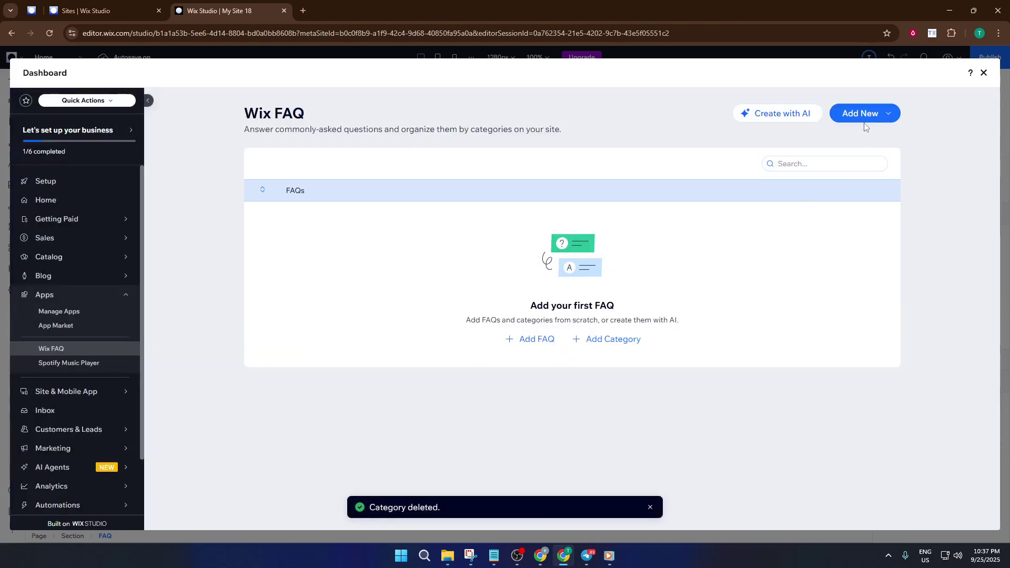
Step: Add a new FAQ and enter "I am making a Demo" as its question
{"action": "left_click", "coordinate": [865, 115]}
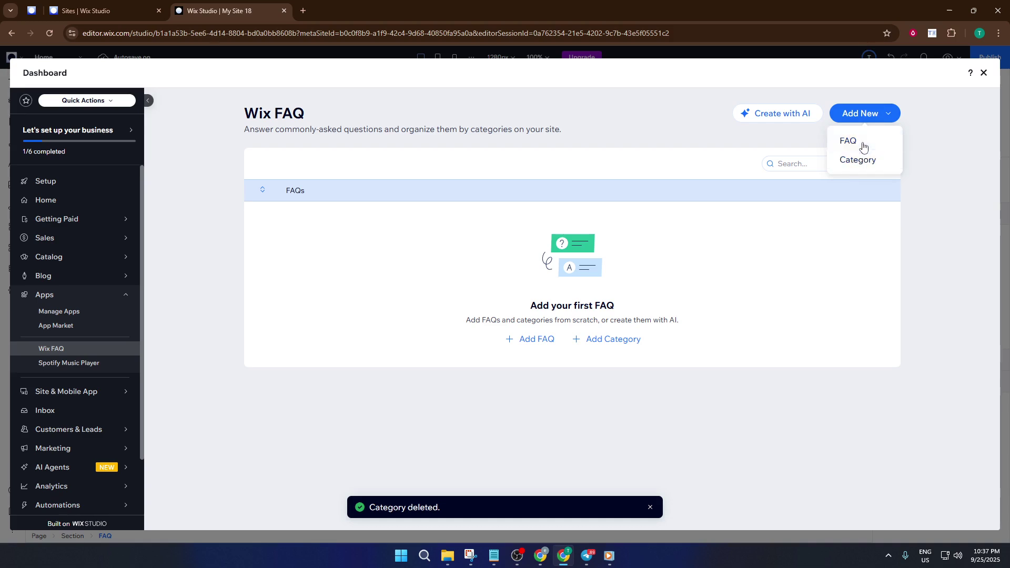
{"action": "left_click", "coordinate": [862, 147]}
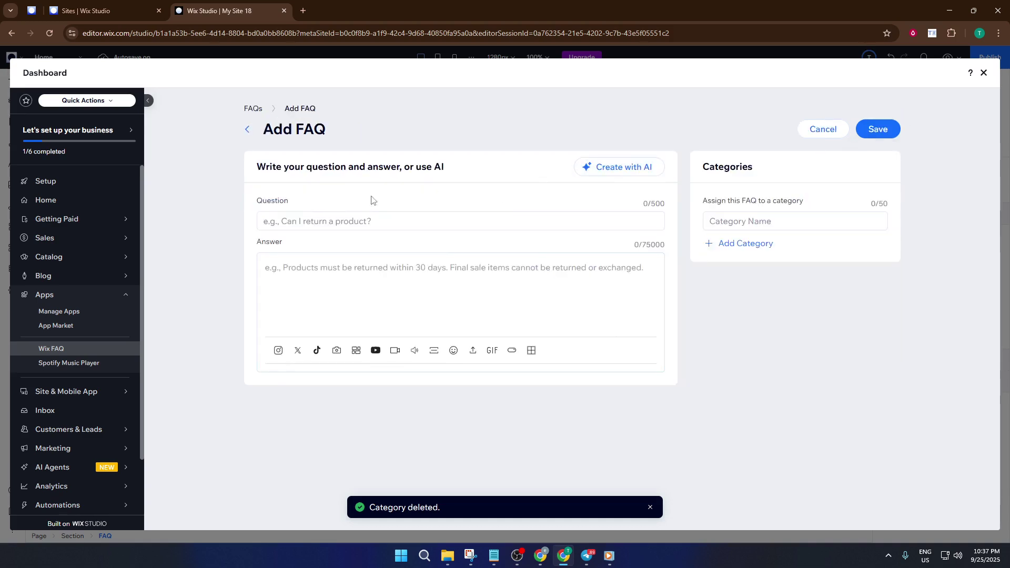
{"action": "left_click", "coordinate": [336, 222]}
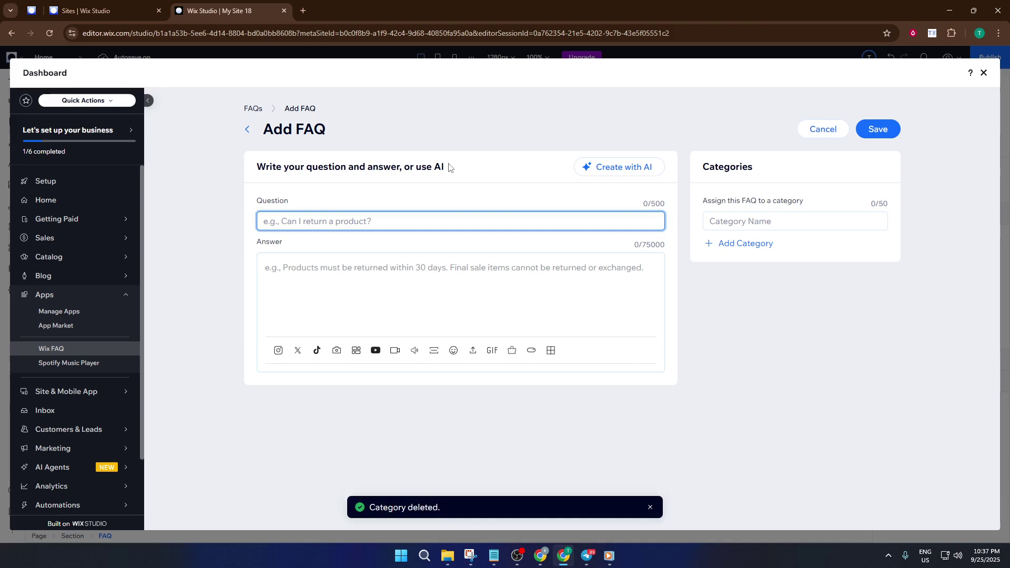
{"action": "double_click", "coordinate": [424, 166]}
{"action": "left_click", "coordinate": [347, 169]}
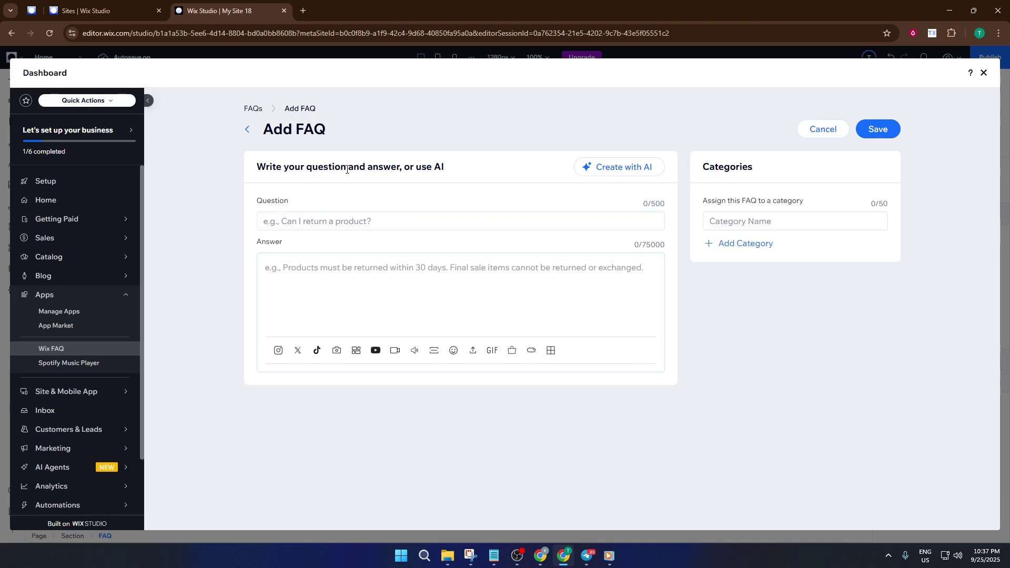
{"action": "left_click", "coordinate": [336, 225]}
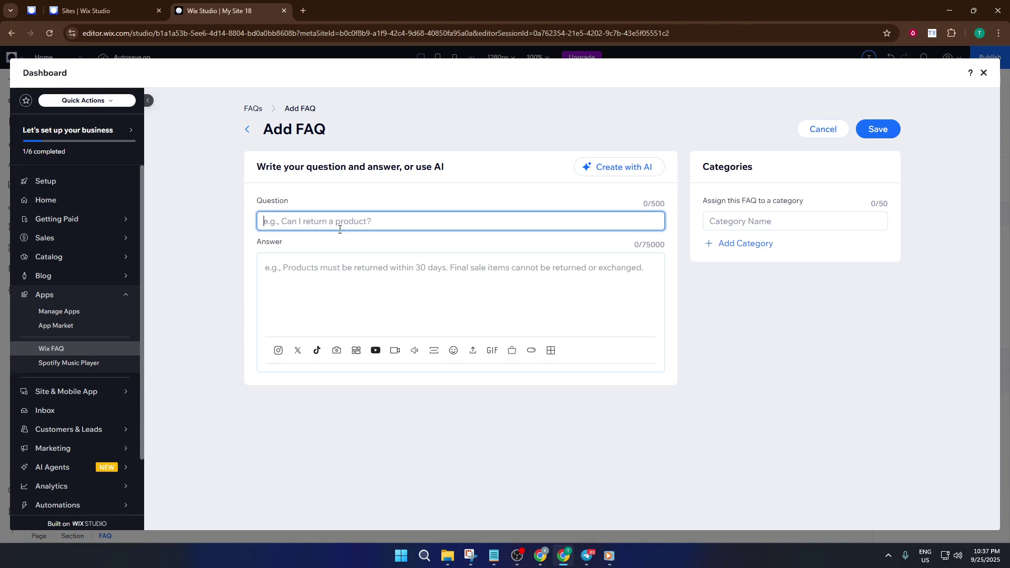
{"action": "type", "text": "I am making a Demo"}
Step: Write the FAQ's answer as a numbered list with the items Demo, Narrate, Tutorials and Result
{"action": "left_click", "coordinate": [339, 270]}
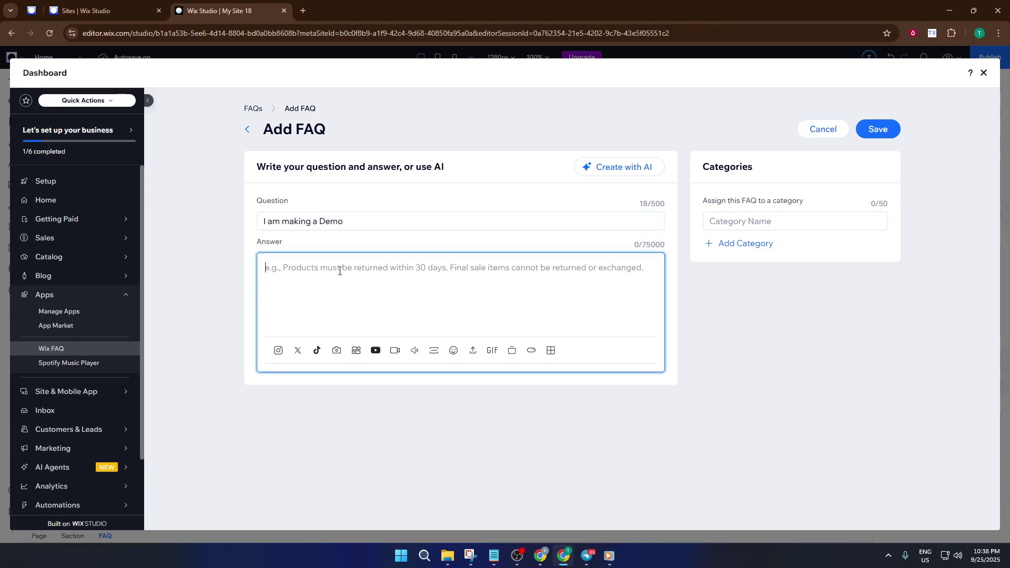
{"action": "type", "text": "1. "}
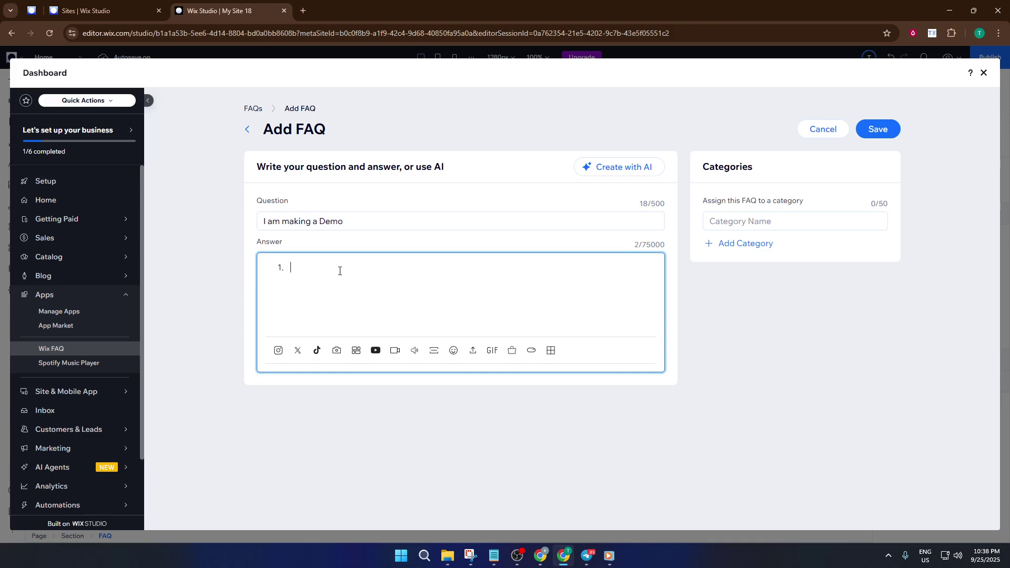
{"action": "type", "text": "DEmo"}
{"action": "key", "text": "BackSpace"}
{"action": "key", "text": "BackSpace"}
{"action": "key", "text": "BackSpace"}
{"action": "type", "text": "emo"}
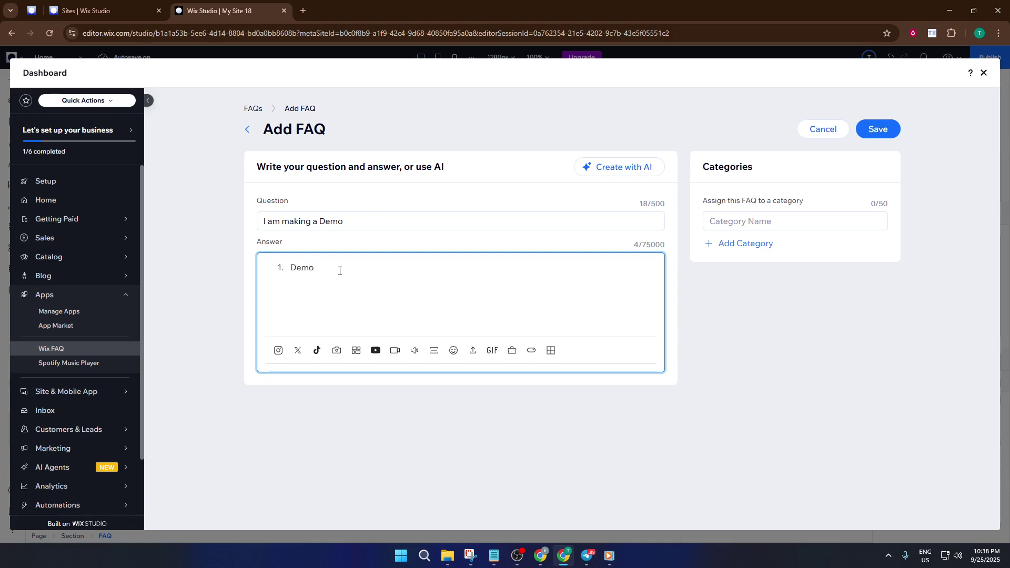
{"action": "key", "text": "Return"}
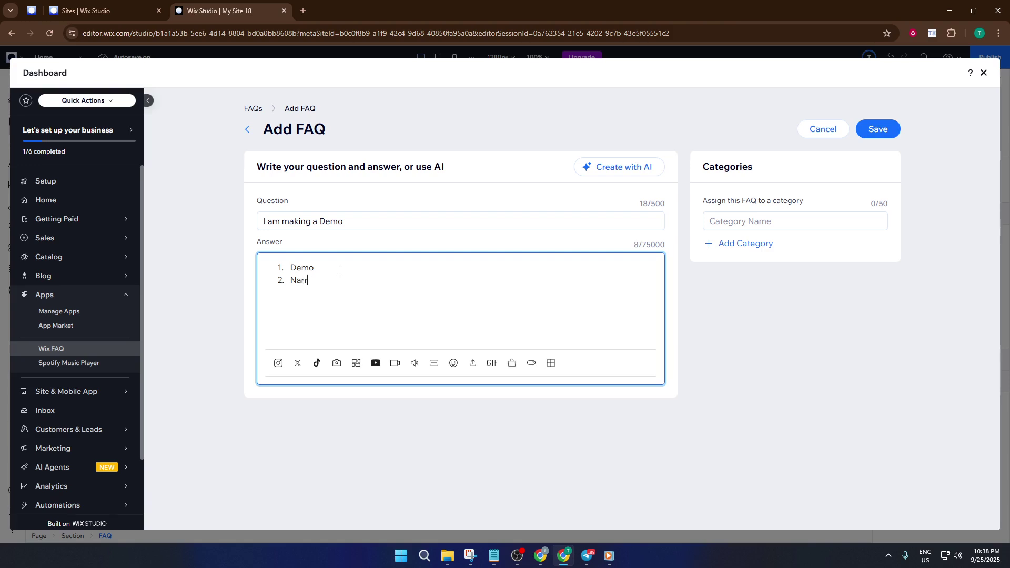
{"action": "key", "text": "Return"}
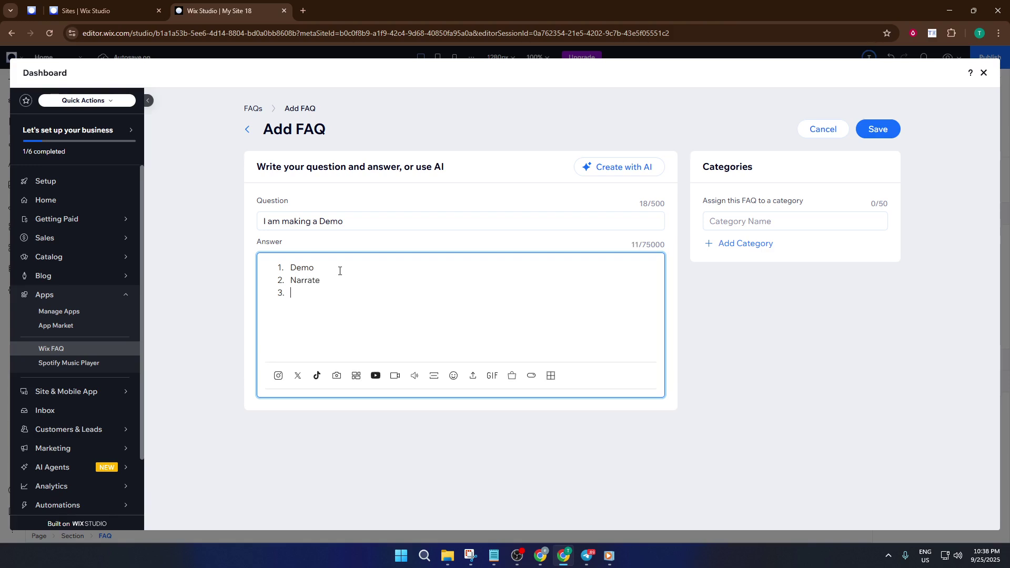
{"action": "type", "text": "Tutorials"}
{"action": "key", "text": "Return"}
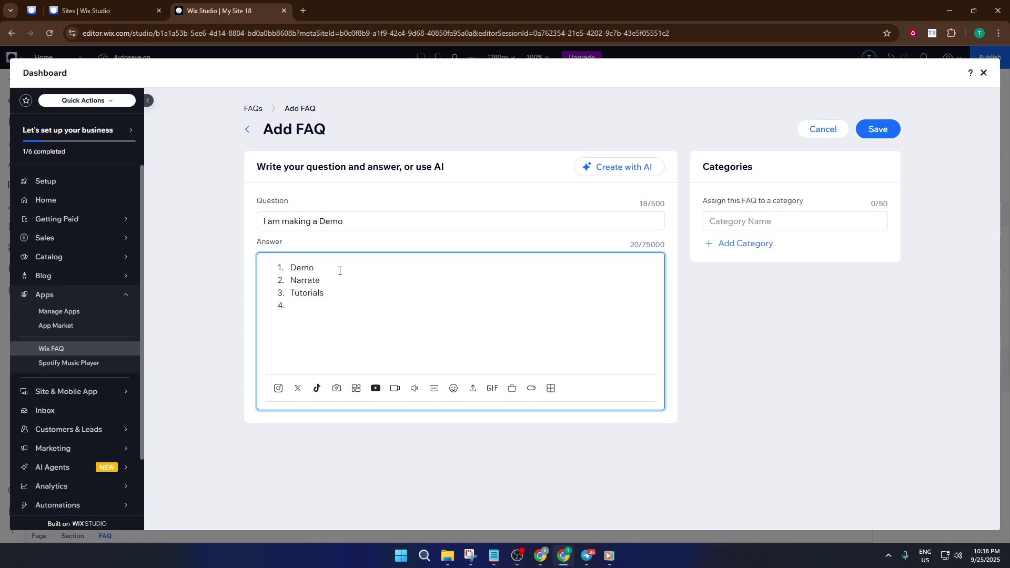
{"action": "type", "text": "Result"}
{"action": "key", "text": "Return"}
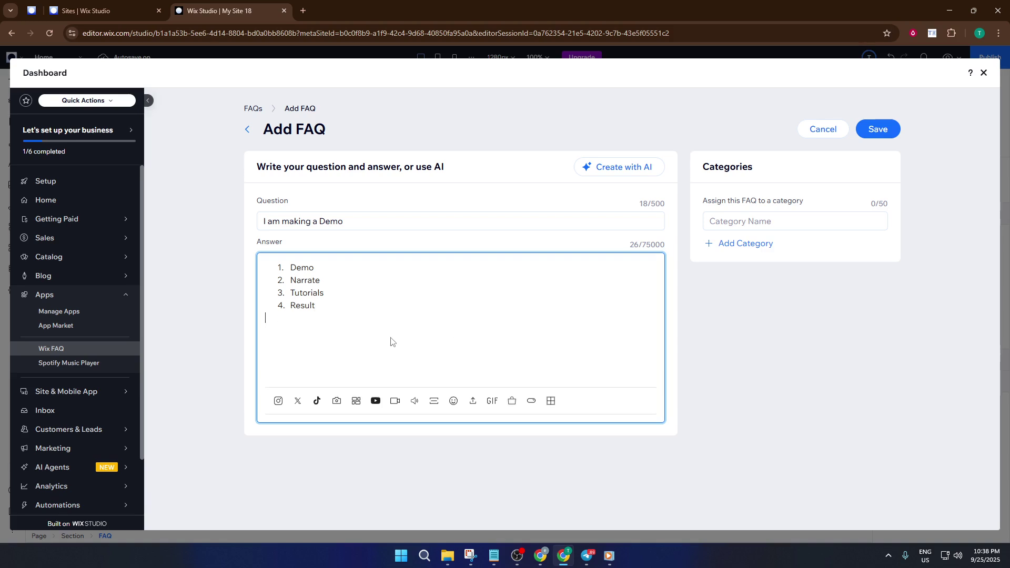
Step: Open the image chooser for the FAQ answer, showing the site files
{"action": "left_click", "coordinate": [338, 403]}
{"action": "left_click", "coordinate": [337, 161]}
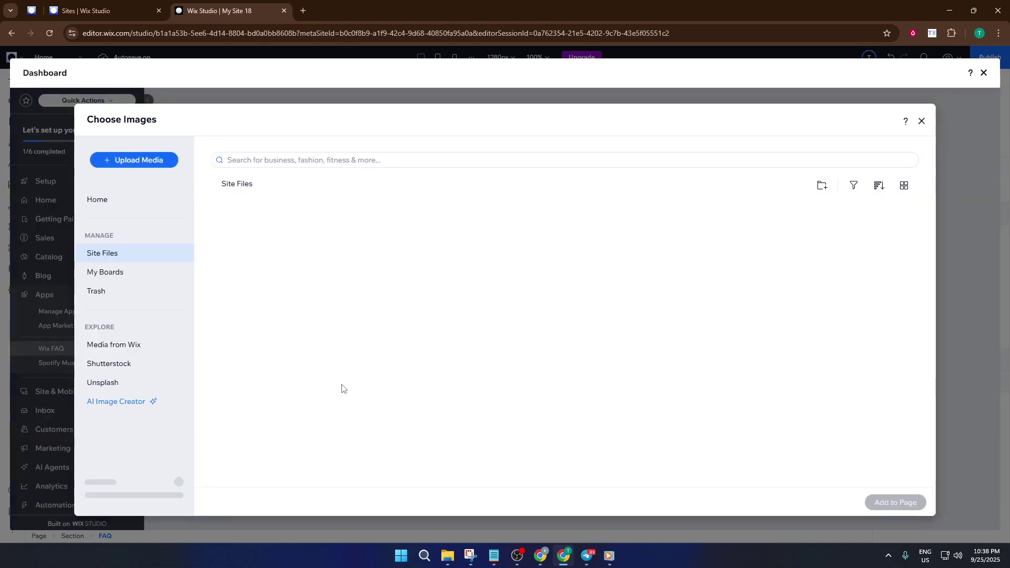
{"action": "left_click", "coordinate": [338, 400]}
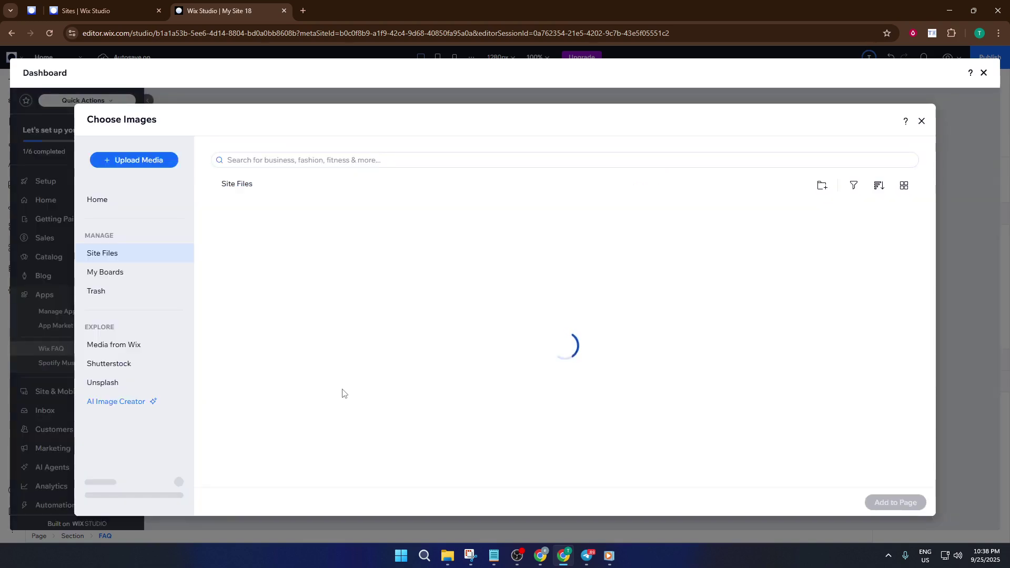